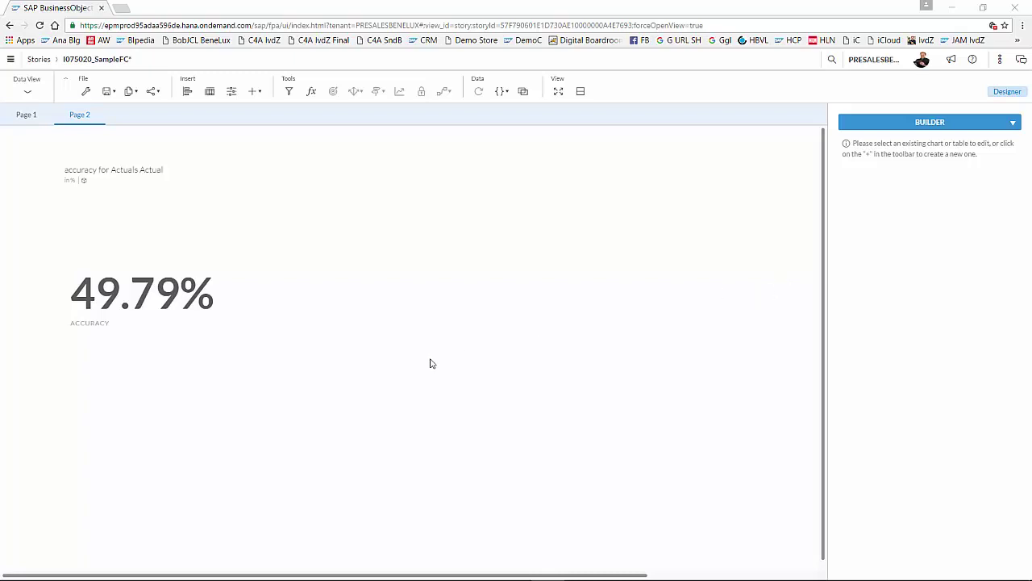
# - Select the 49.79% accuracy KPI tile on Page 2 to show its chart structure
pyautogui.click(261, 267)
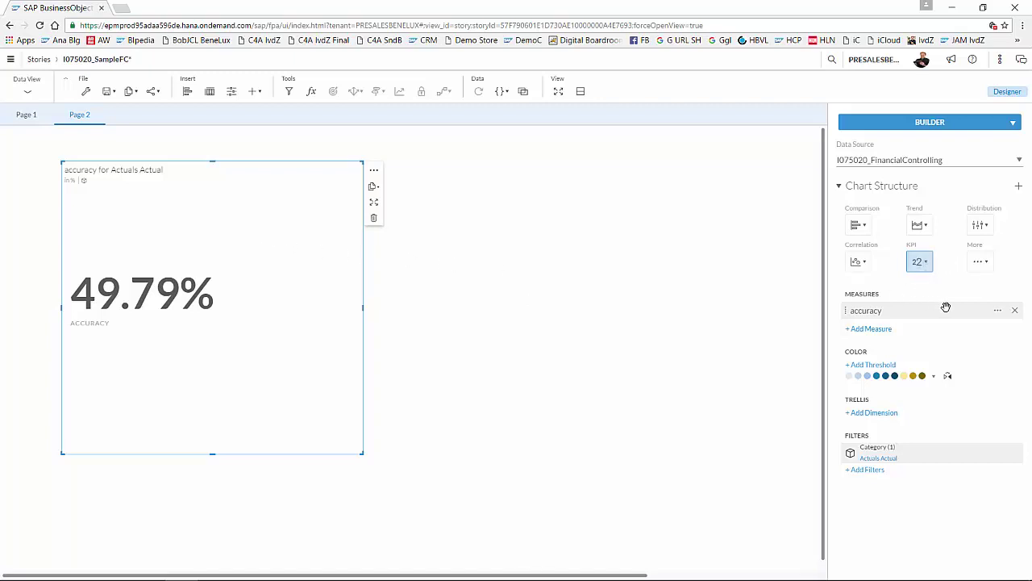
pyautogui.click(999, 313)
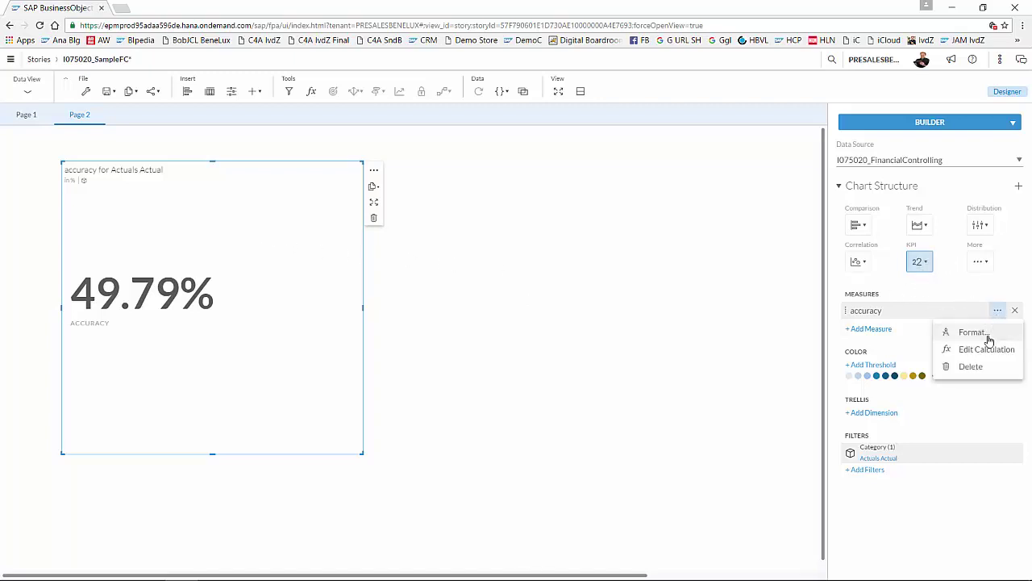
pyautogui.click(986, 352)
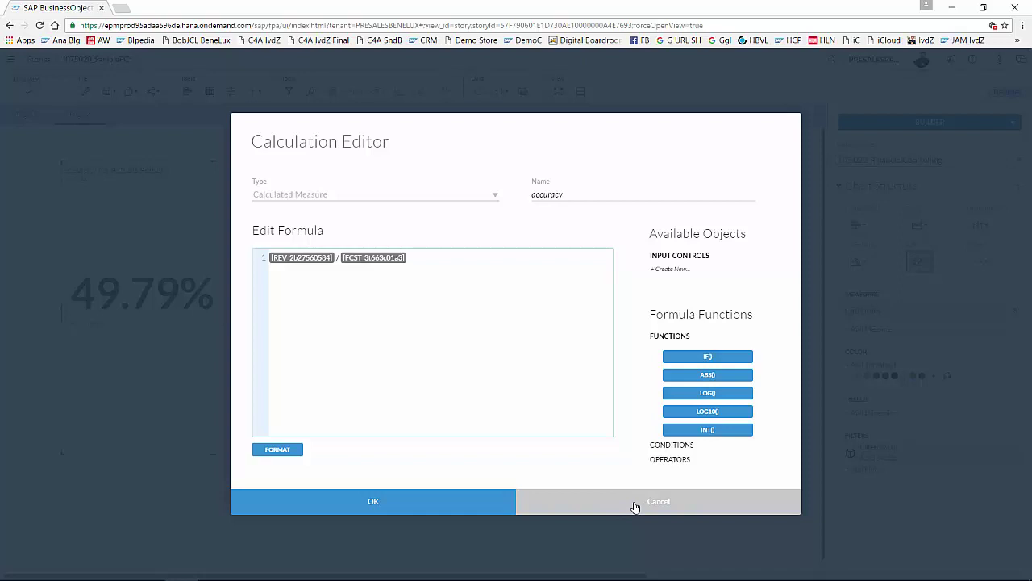
pyautogui.click(545, 500)
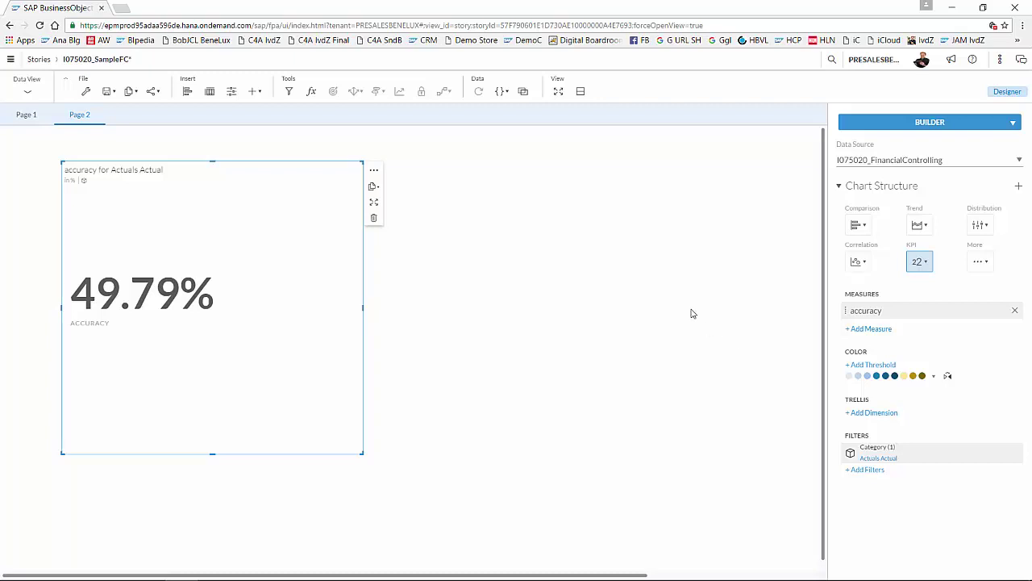
# - Add a City page filter with All Members selected, checking the France and Germany cities
pyautogui.click(233, 94)
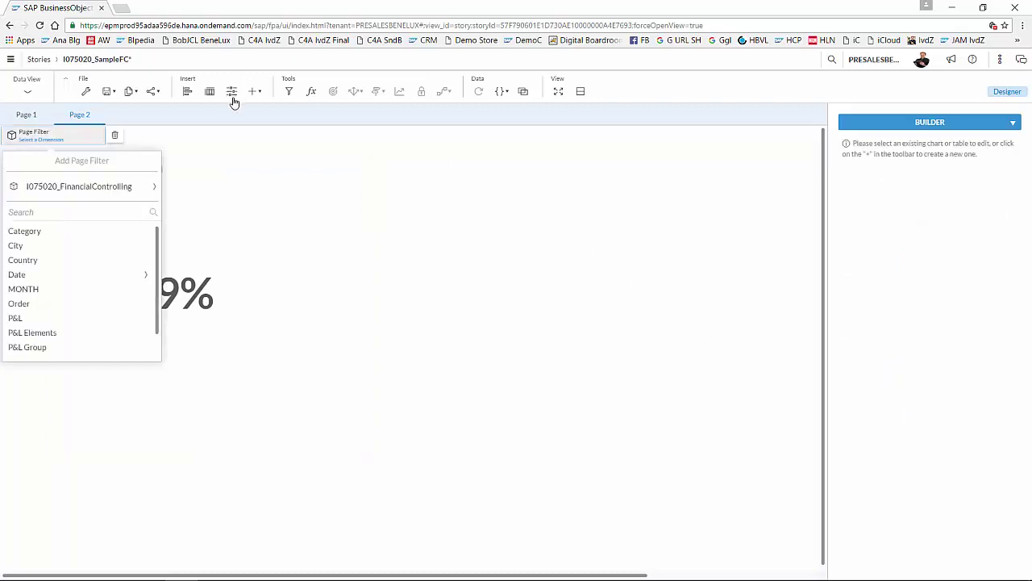
pyautogui.click(60, 251)
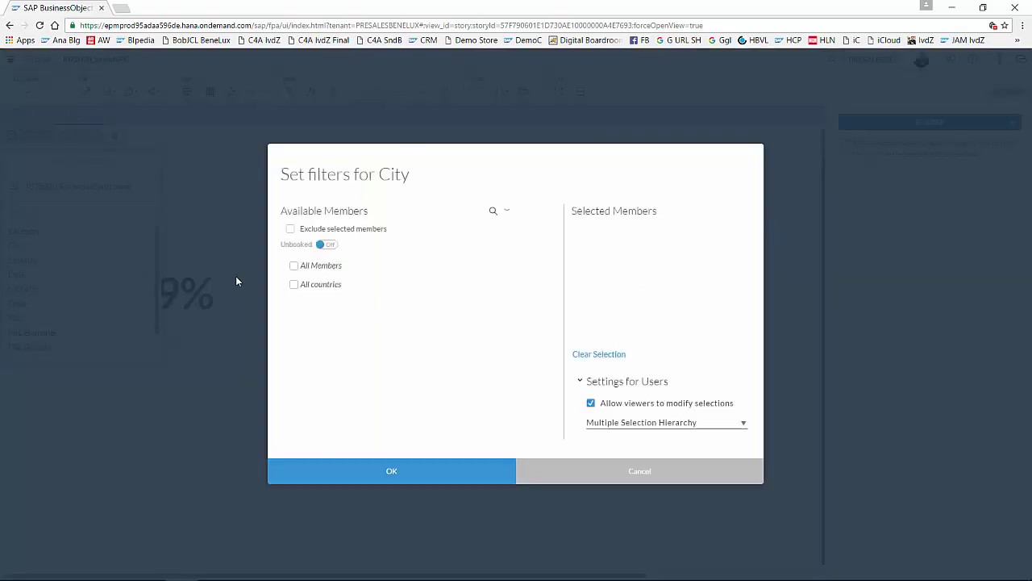
pyautogui.click(295, 266)
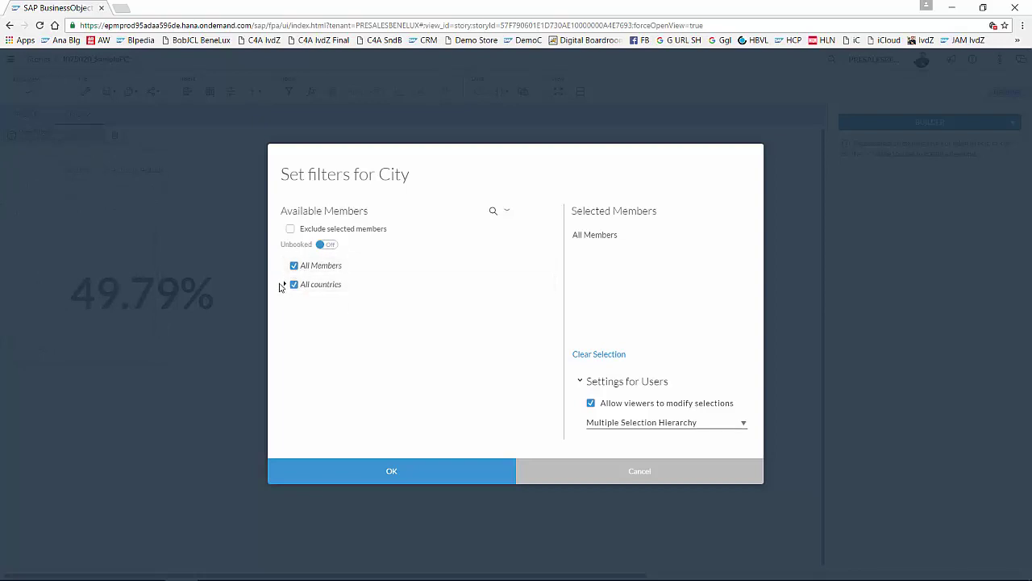
pyautogui.click(283, 284)
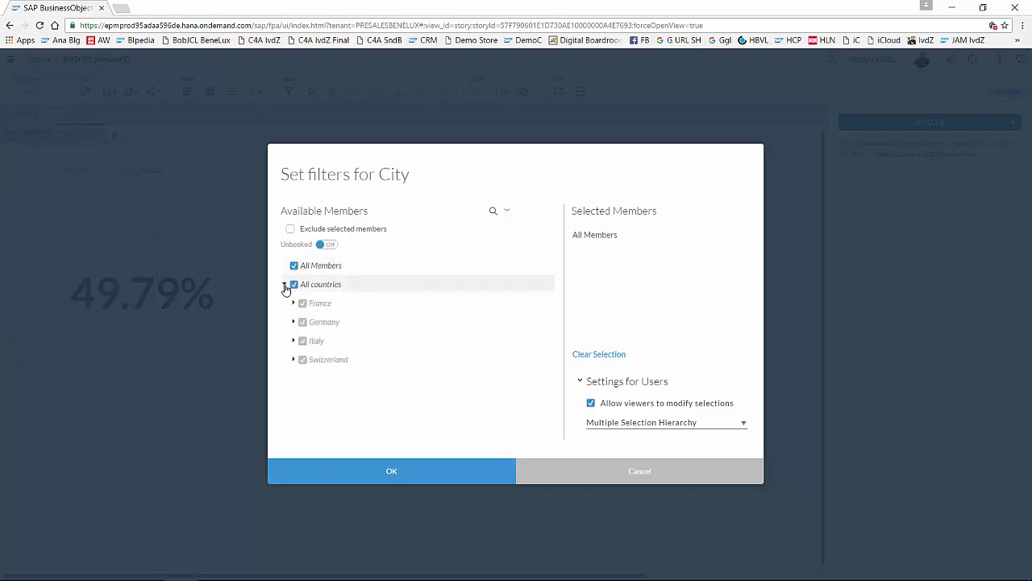
pyautogui.click(292, 303)
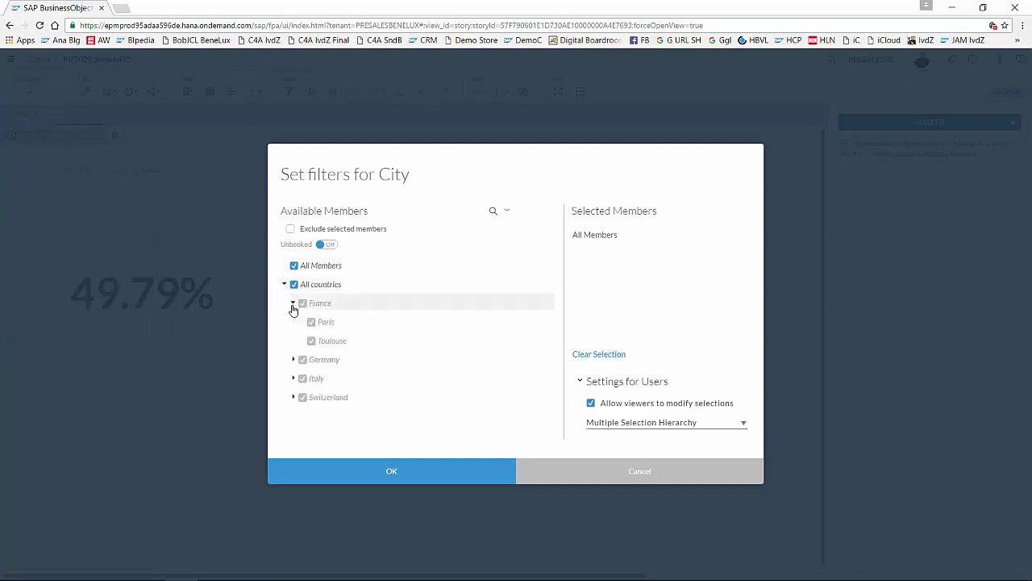
pyautogui.click(293, 359)
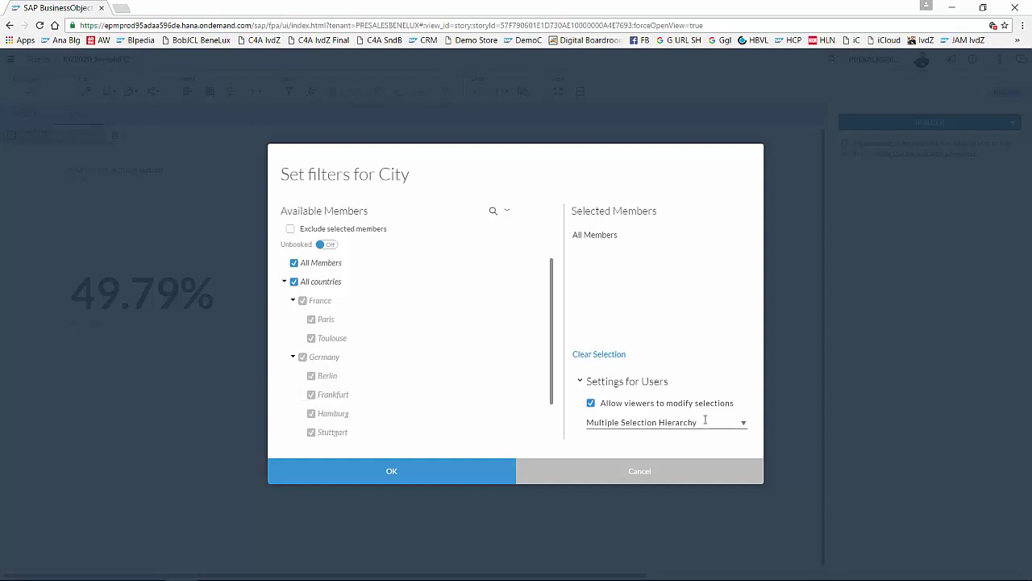
pyautogui.click(477, 473)
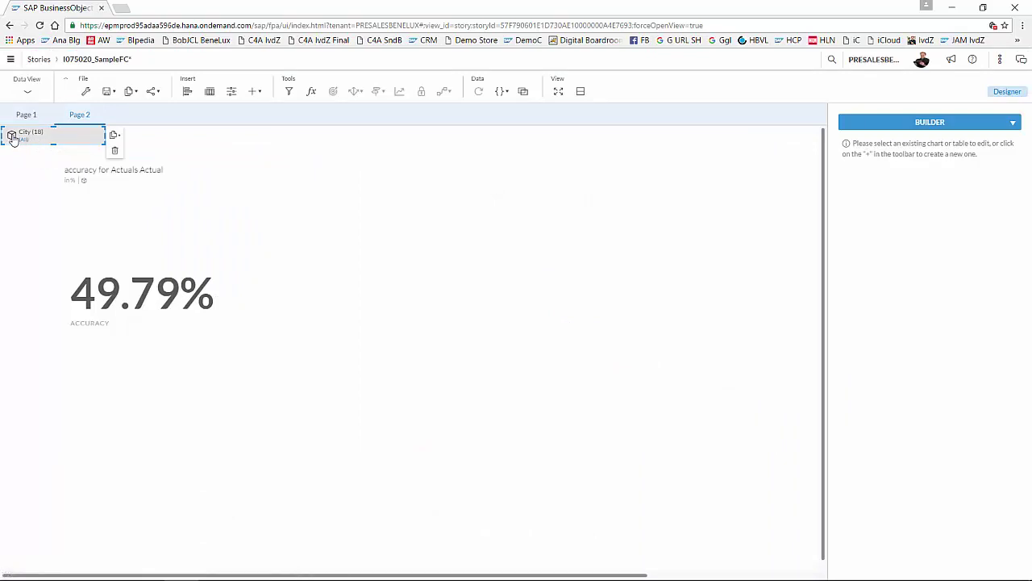
# - Place the City (18) control beside the tile and expand All countries, France, Switzerland, Italy, Germany
pyautogui.moveTo(14, 132); pyautogui.dragTo(443, 454)
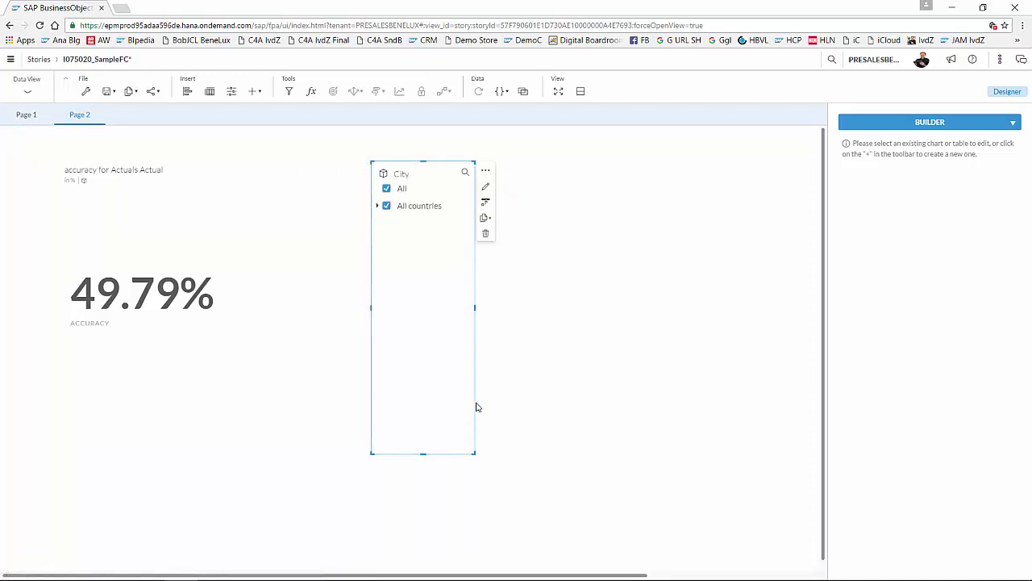
pyautogui.click(376, 207)
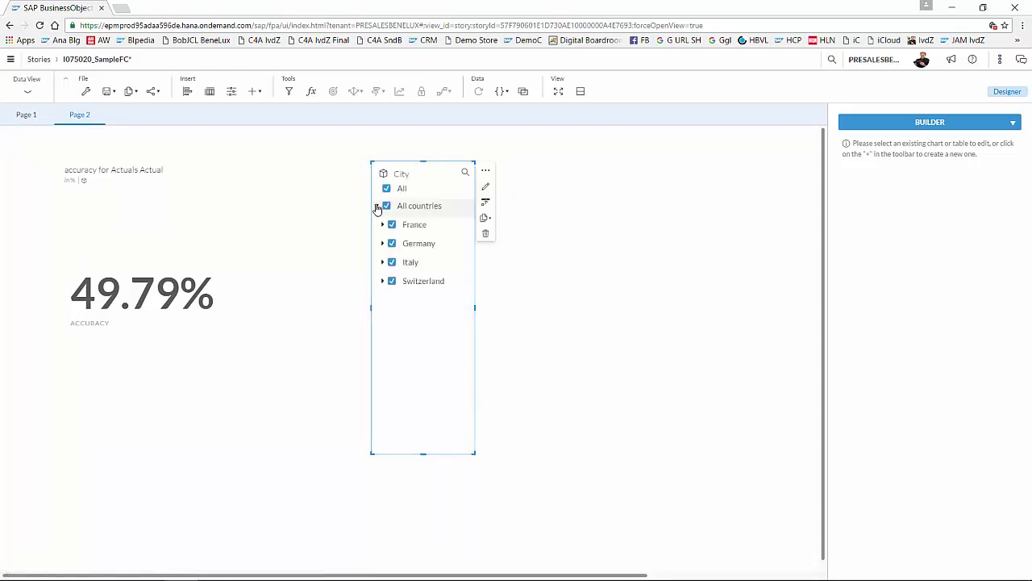
pyautogui.click(382, 225)
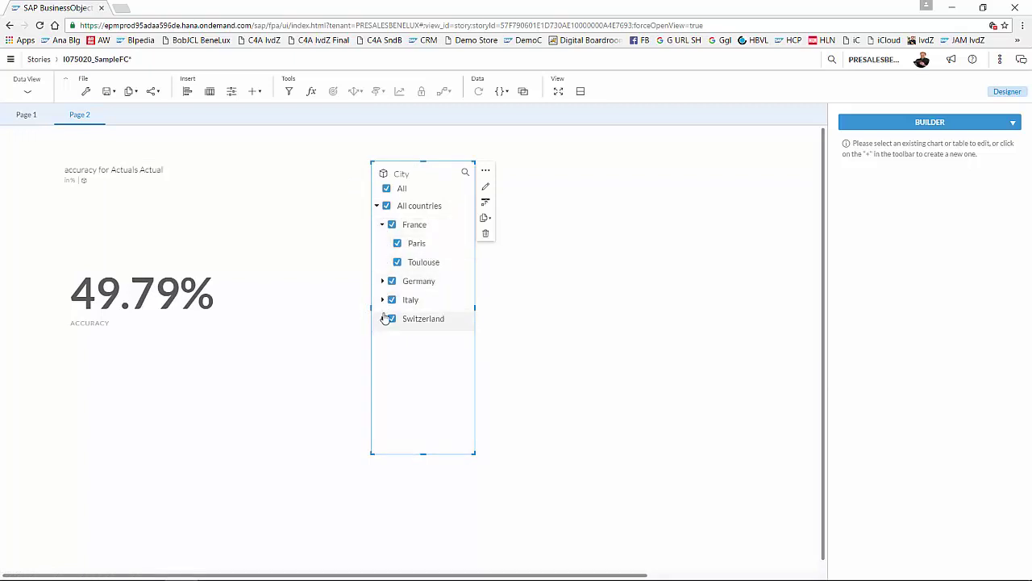
pyautogui.click(383, 319)
pyautogui.click(382, 300)
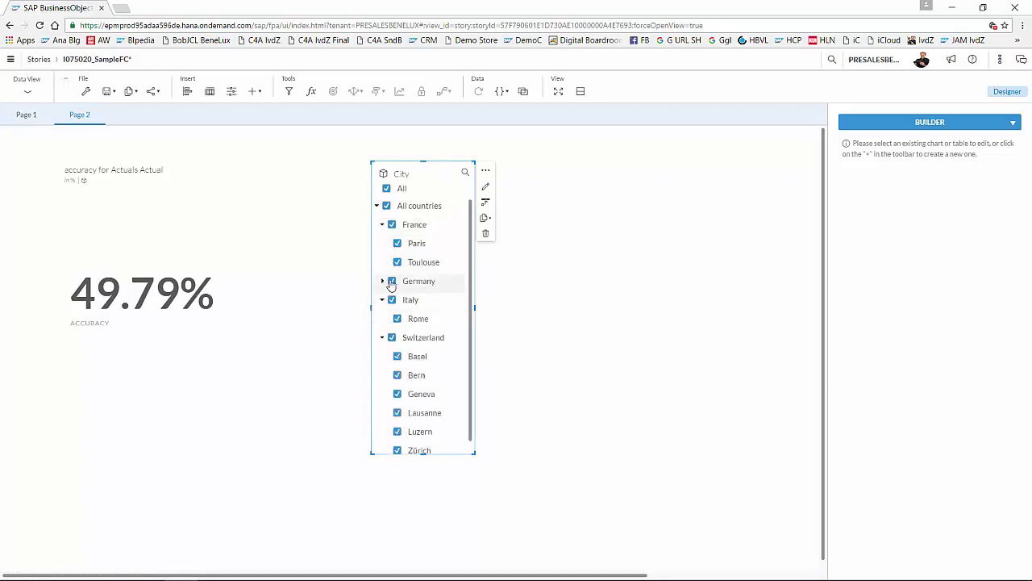
pyautogui.click(383, 281)
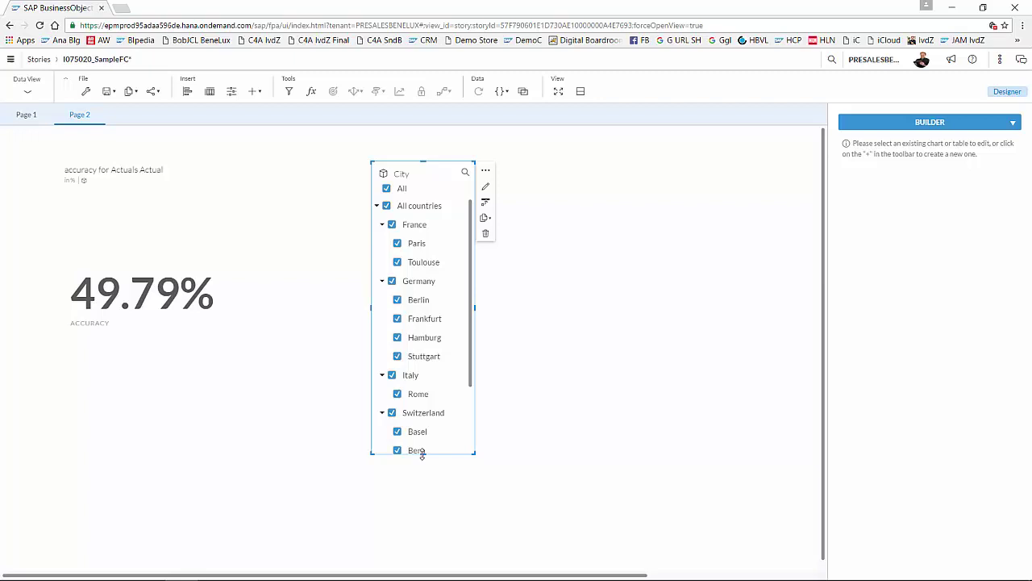
# - Make the City control taller, then reselect the accuracy tile
pyautogui.moveTo(422, 455); pyautogui.dragTo(457, 484)
pyautogui.moveTo(519, 417); pyautogui.dragTo(594, 401)
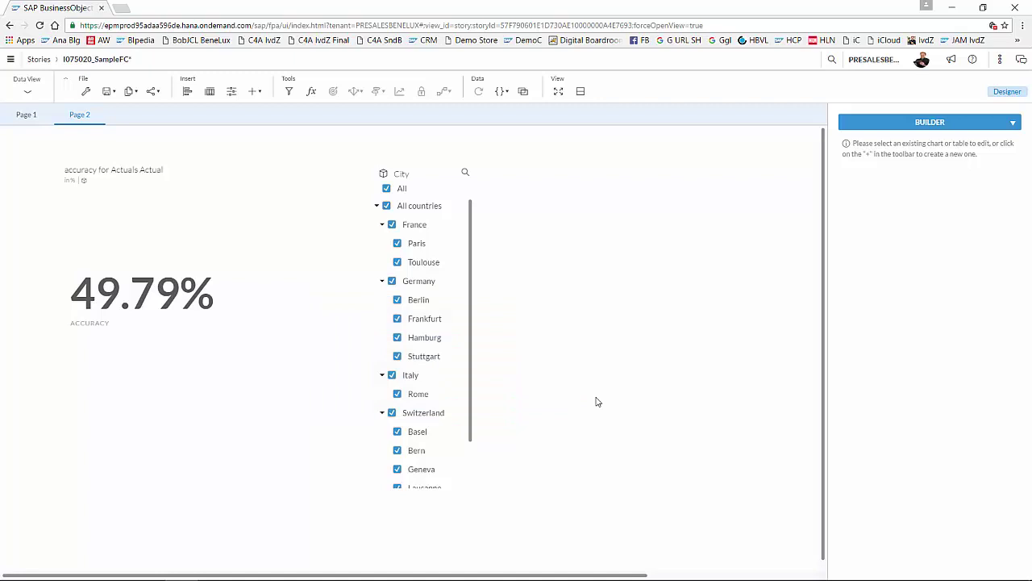
pyautogui.click(292, 314)
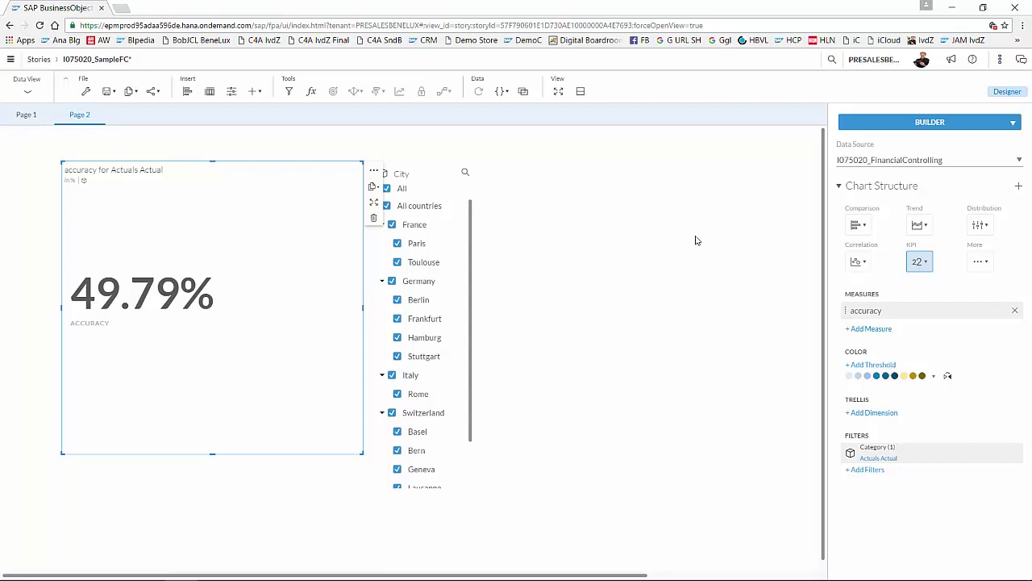
# - Show the tile's Conditional Formatting with conditions from I075020_FinancialControlling and open Assign Colors
pyautogui.click(965, 126)
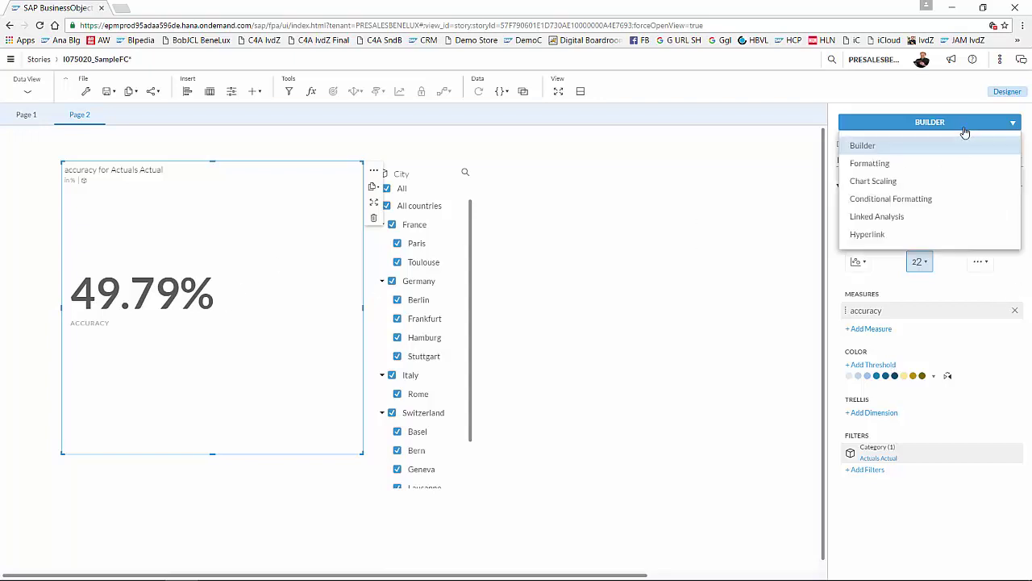
pyautogui.click(927, 199)
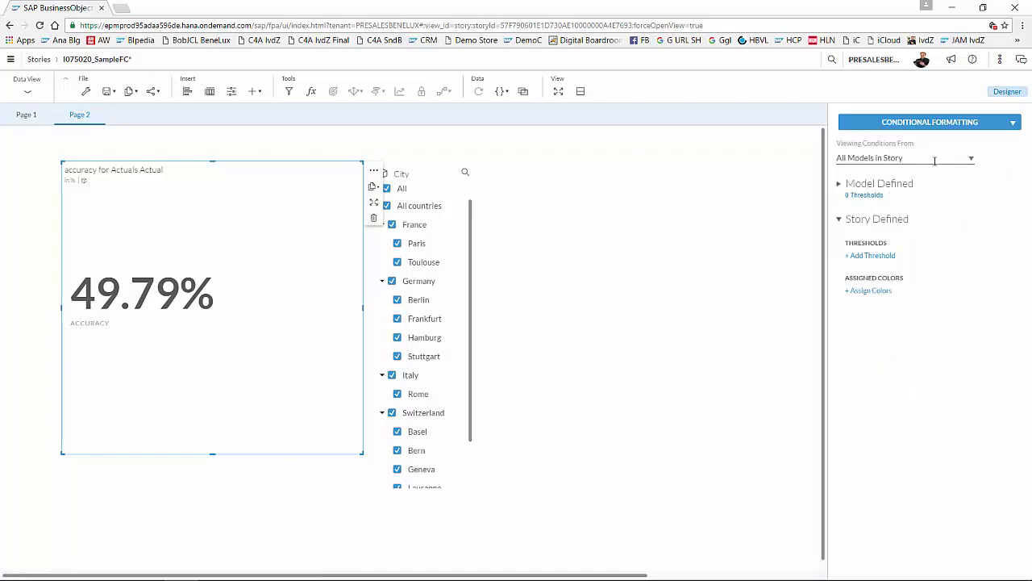
pyautogui.click(972, 159)
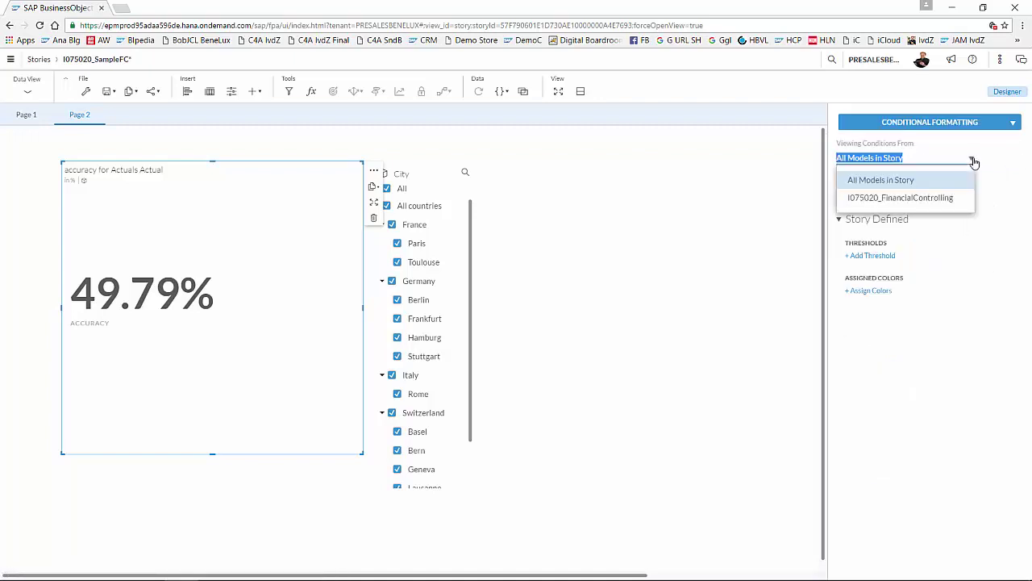
pyautogui.click(948, 205)
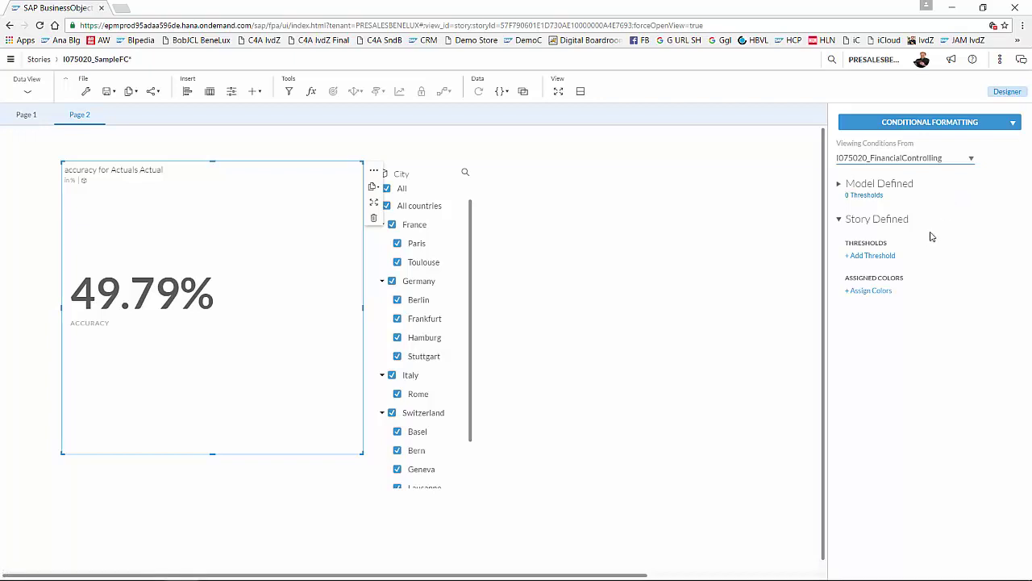
pyautogui.click(870, 290)
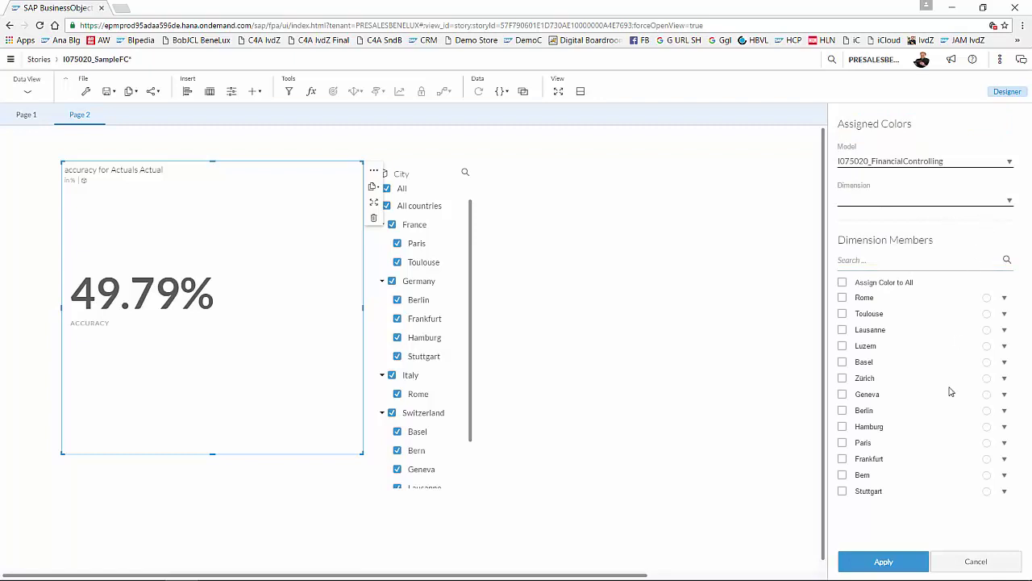
# - Start a new story threshold based on the accuracy measure
pyautogui.click(976, 561)
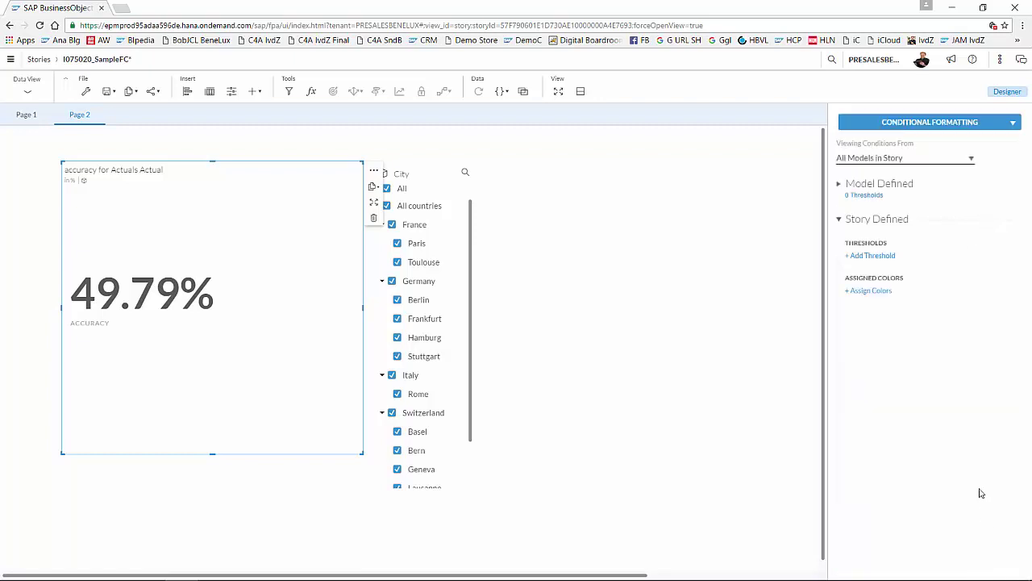
pyautogui.click(887, 258)
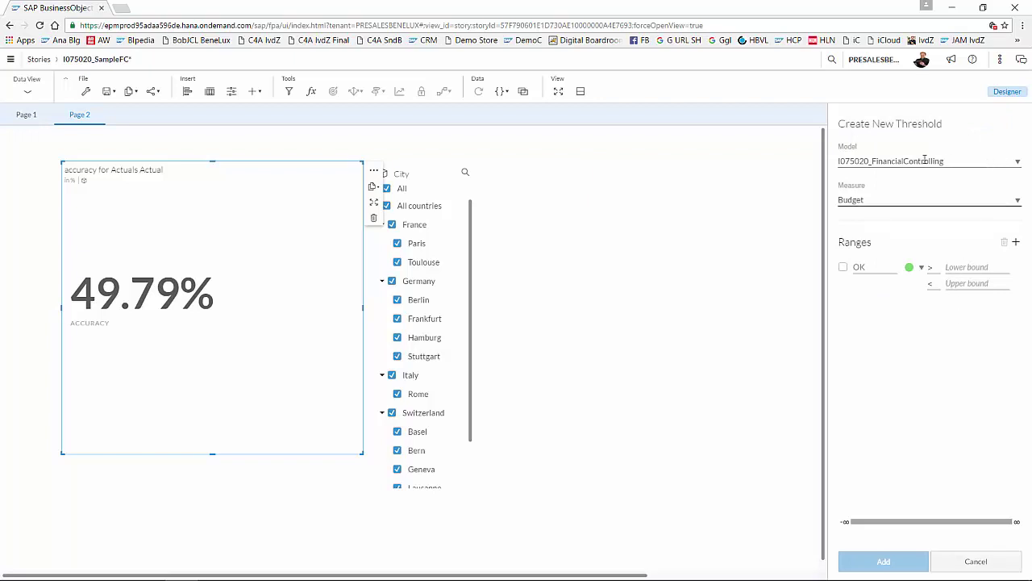
pyautogui.click(1017, 200)
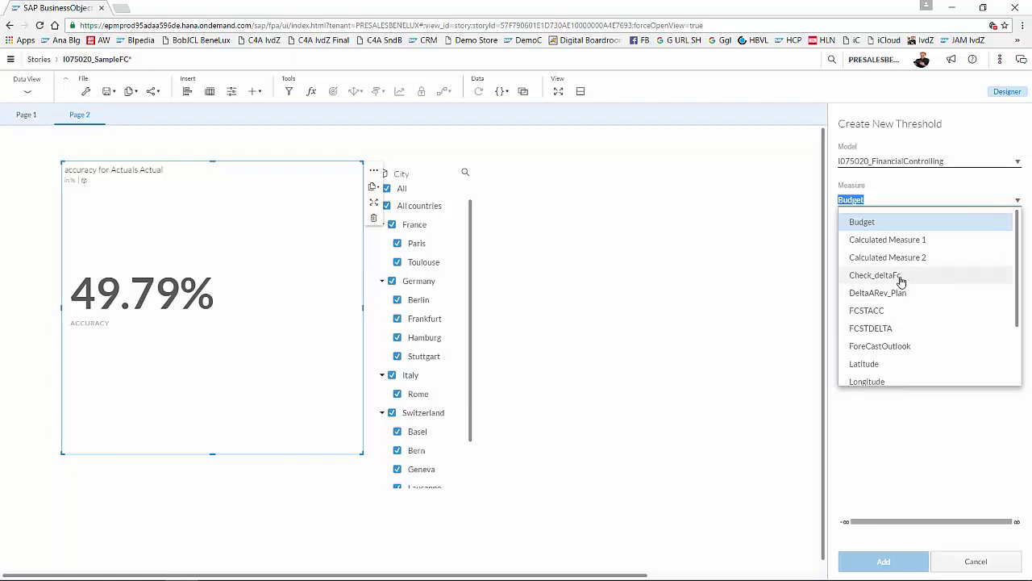
pyautogui.scroll(-2, 918, 298)
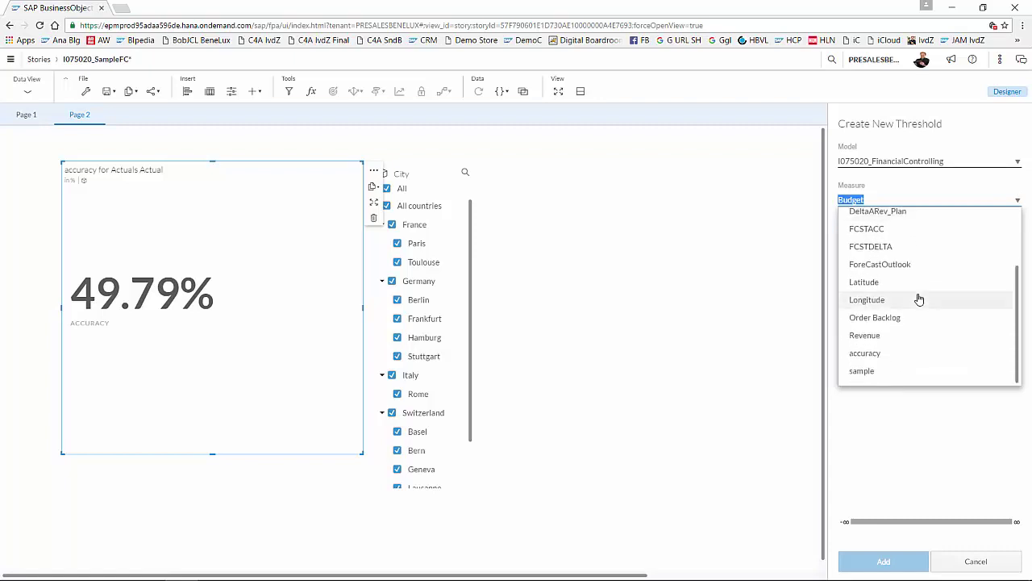
pyautogui.click(896, 353)
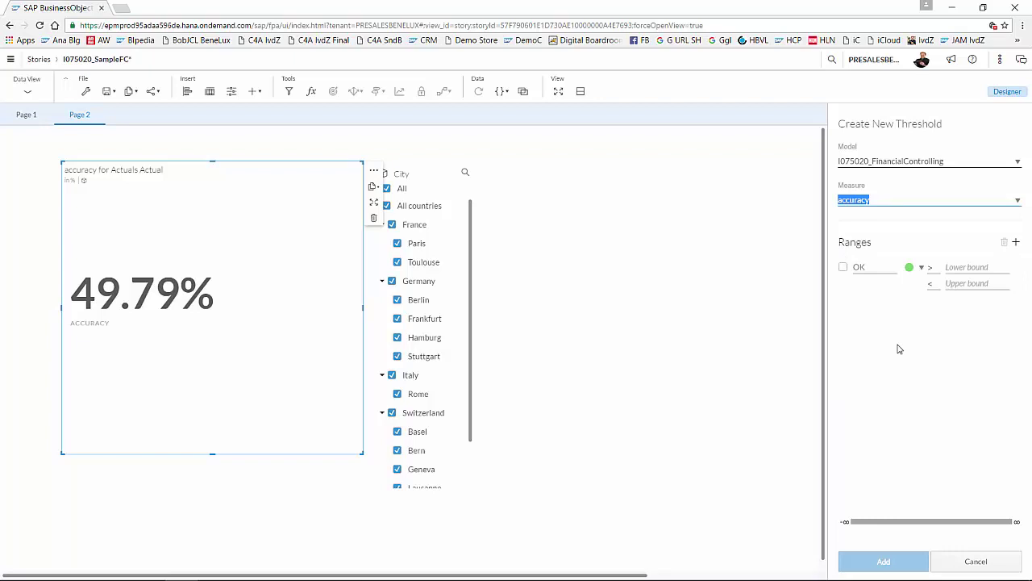
# - Set the OK range from 0.9 to 300 and add a Warning range of 0.6–0.90
pyautogui.click(963, 269)
pyautogui.write('0.9')
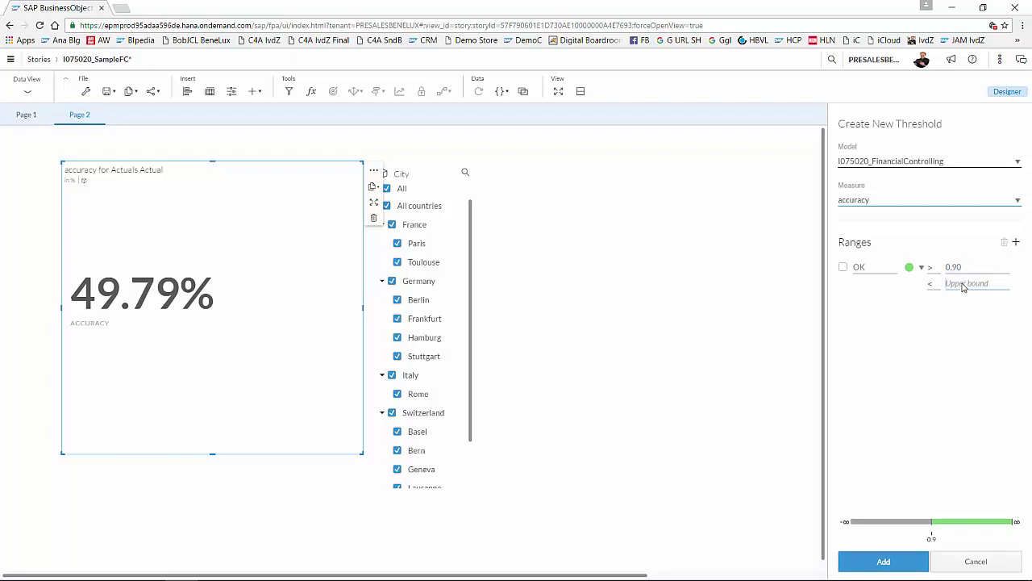
pyautogui.click(963, 284)
pyautogui.write('300')
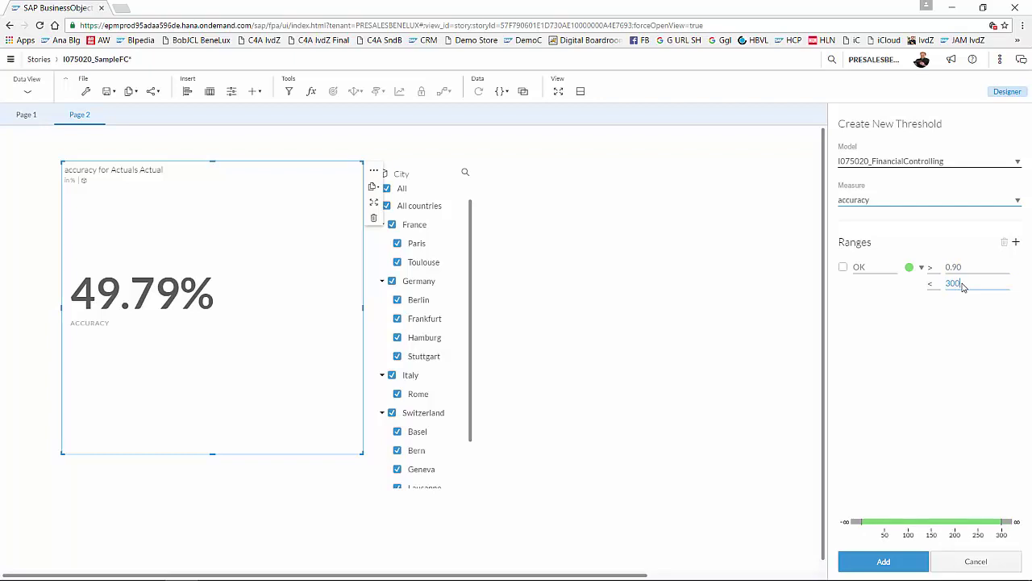
pyautogui.click(1017, 246)
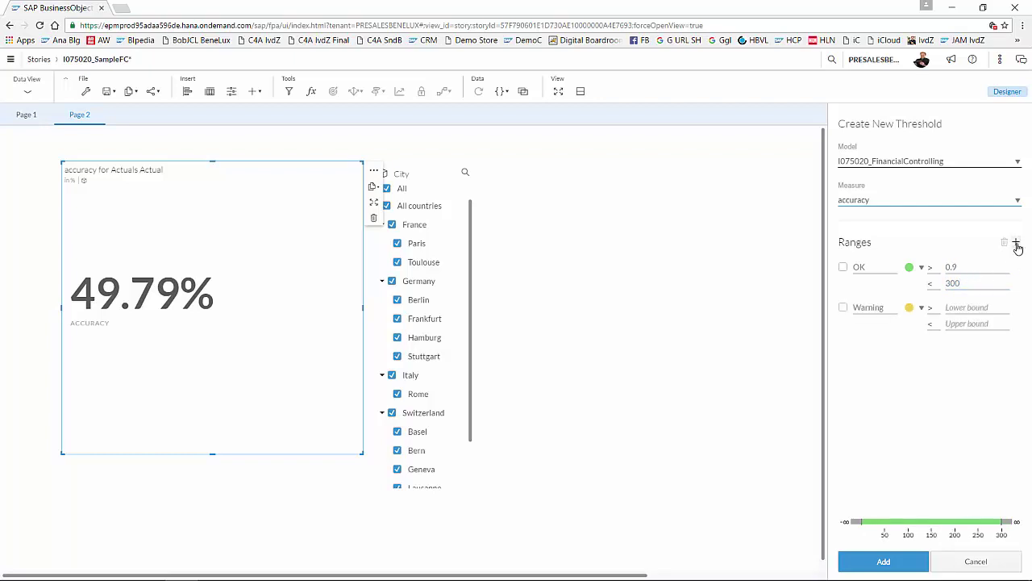
pyautogui.click(963, 310)
pyautogui.write('0.60')
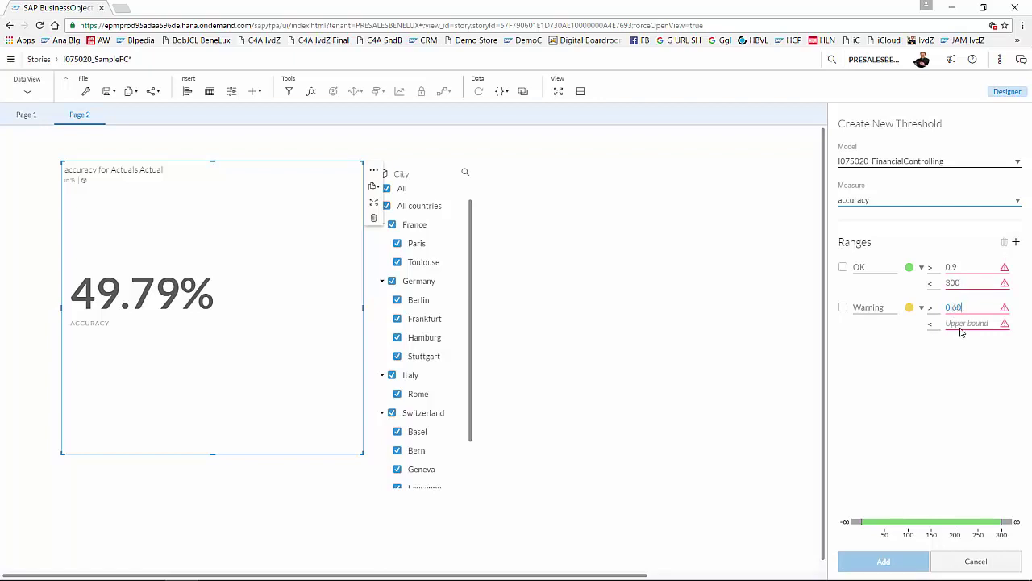
pyautogui.click(964, 325)
pyautogui.write('90')
# - Add a Critical range from 0 to 0.60
pyautogui.click(990, 298)
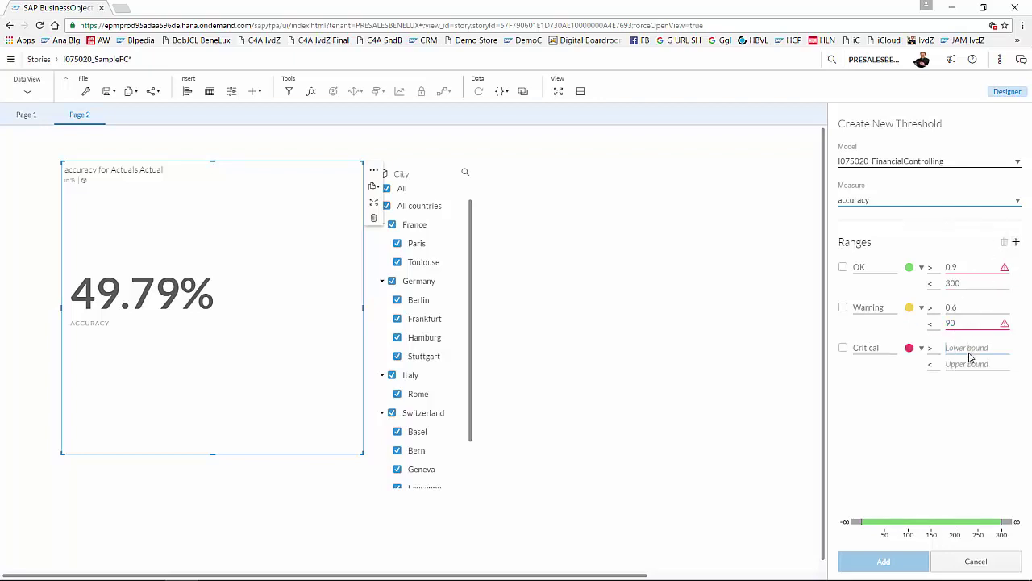
pyautogui.write('0')
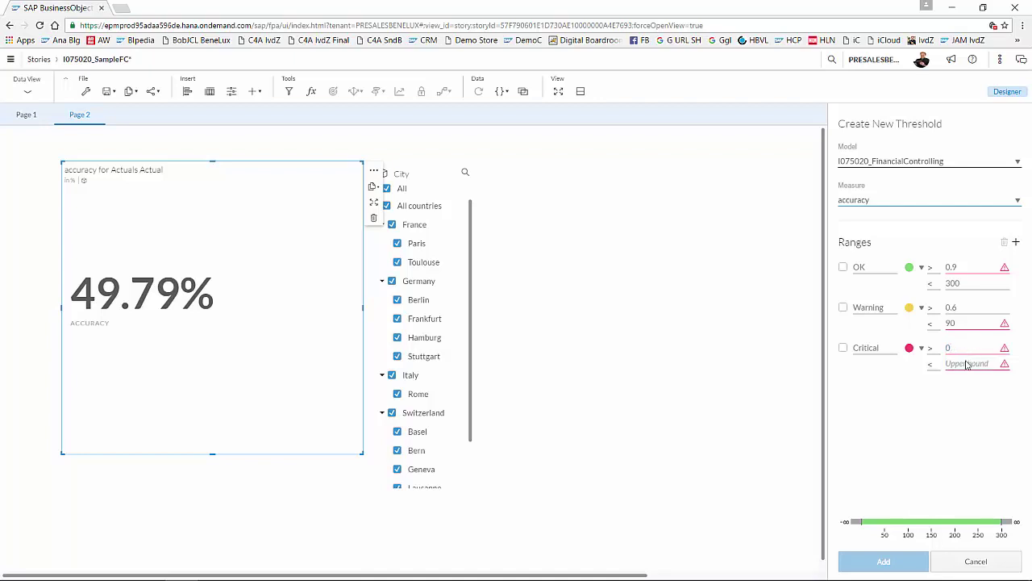
pyautogui.click(967, 364)
pyautogui.write('0.60')
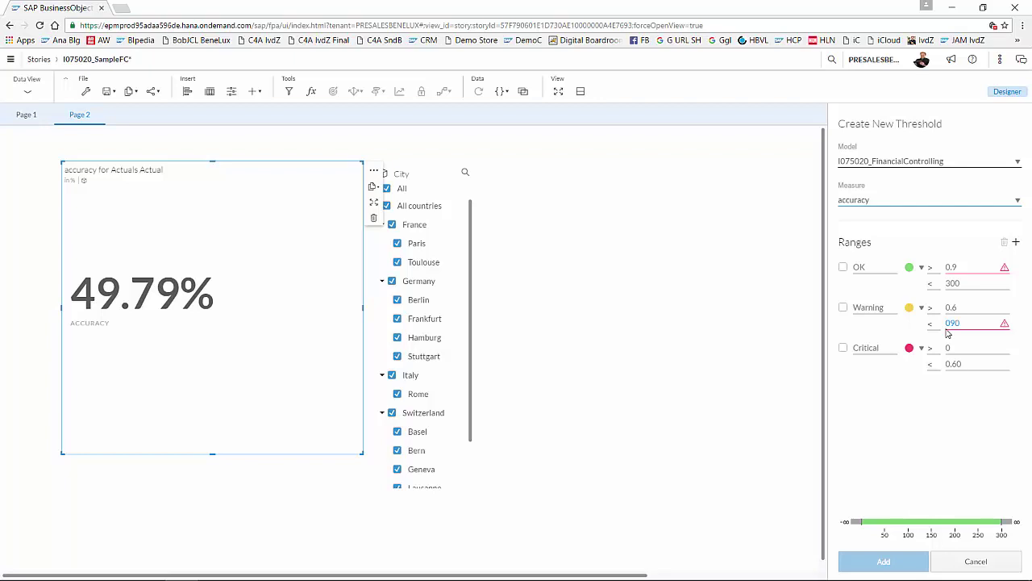
pyautogui.write('.')
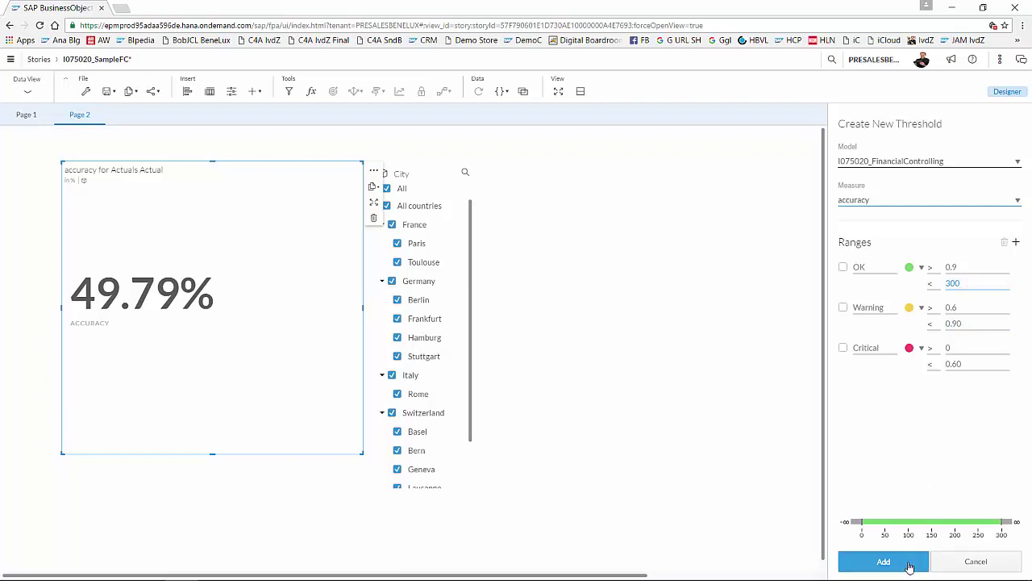
# - Save the accuracy threshold and use it as the KPI tile's colour in the Builder
pyautogui.click(909, 564)
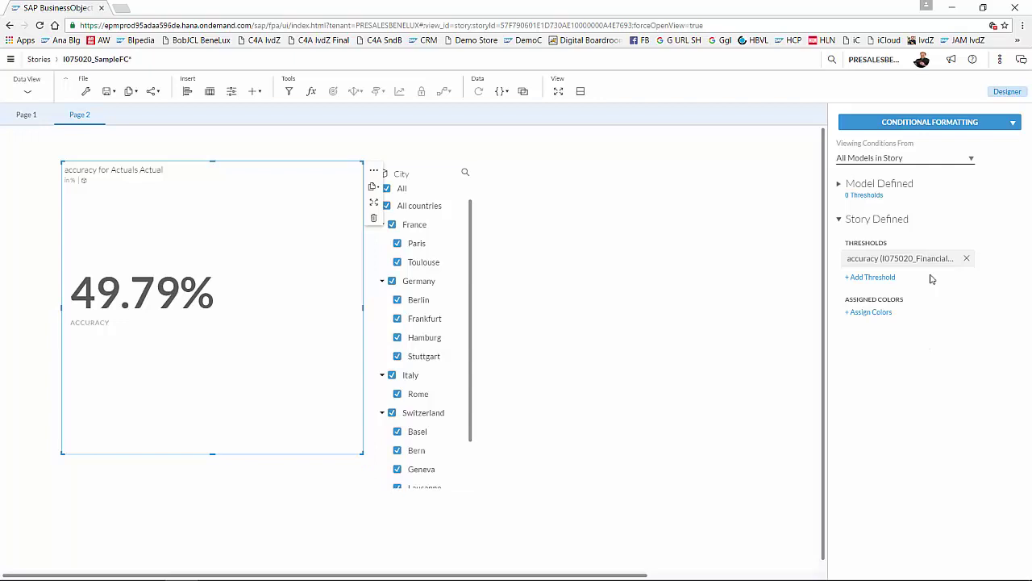
pyautogui.moveTo(941, 265)
pyautogui.click(992, 124)
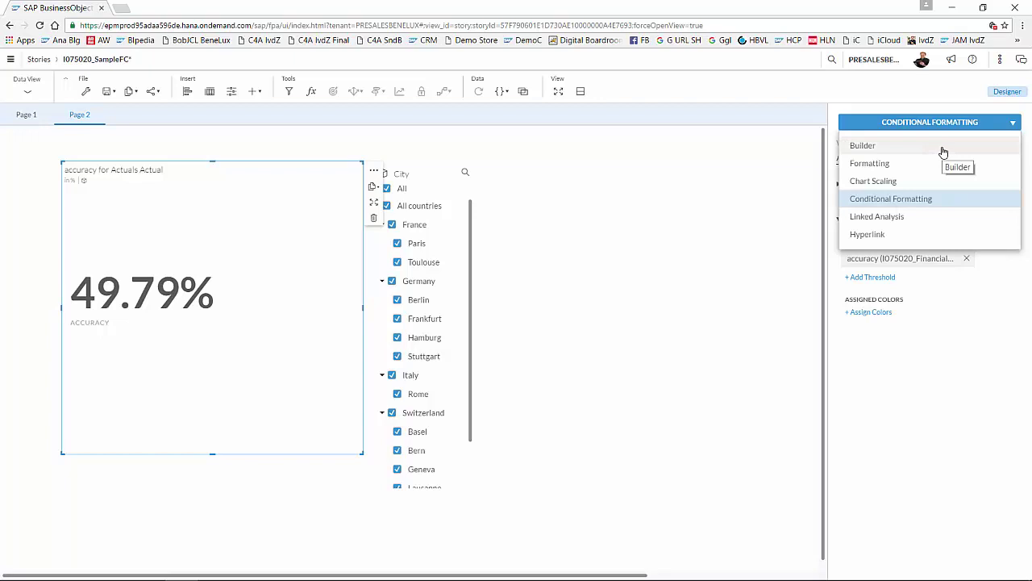
pyautogui.click(943, 150)
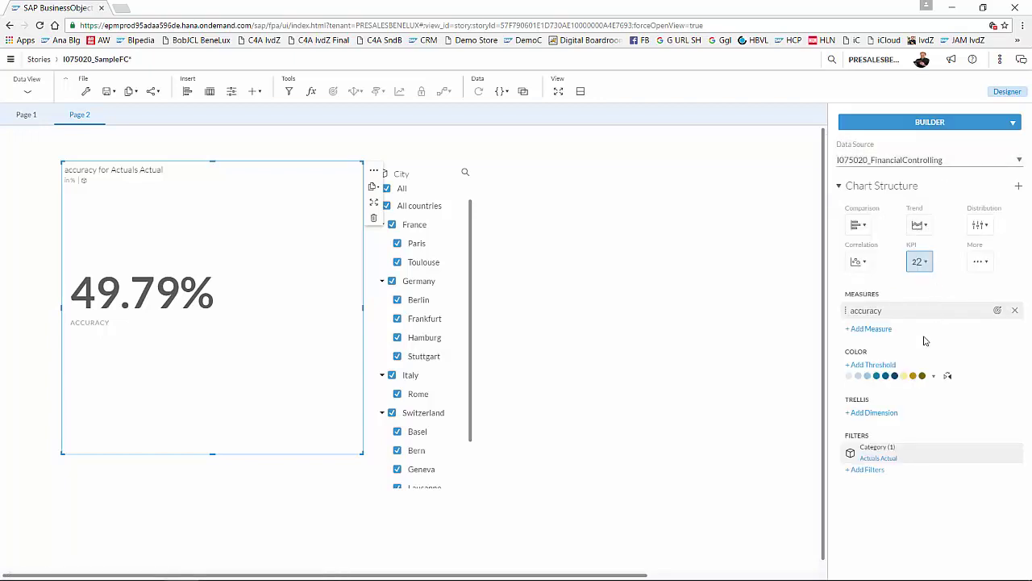
pyautogui.click(880, 366)
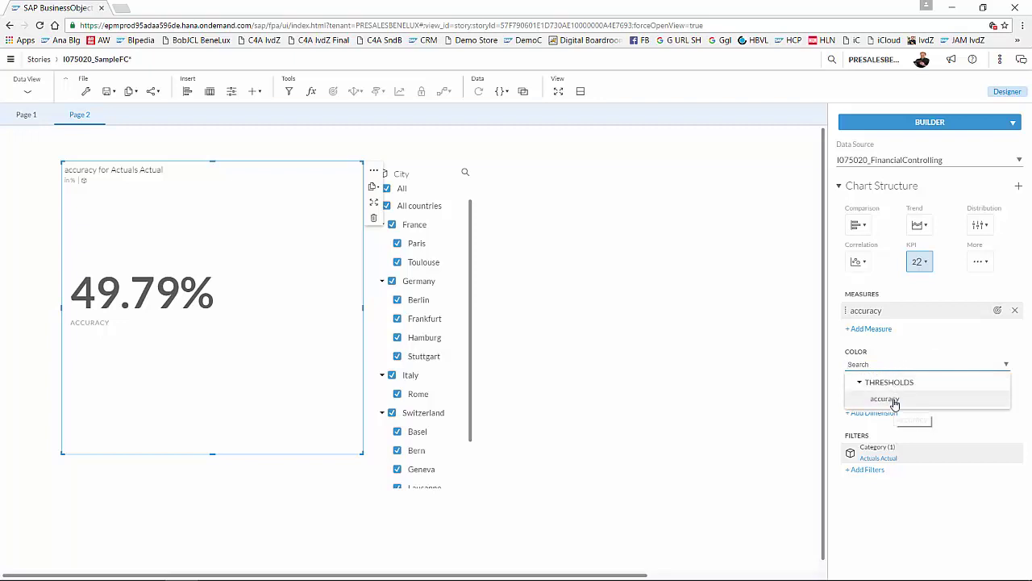
pyautogui.click(893, 401)
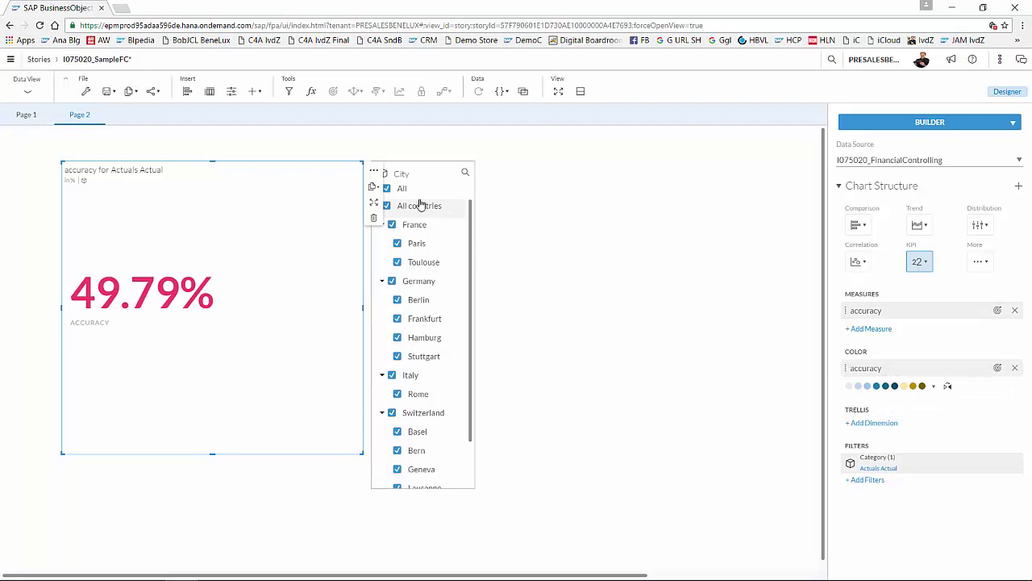
# - Test the threshold colours by filtering City to Toulouse, then Bern, then Paris alone
pyautogui.click(388, 188)
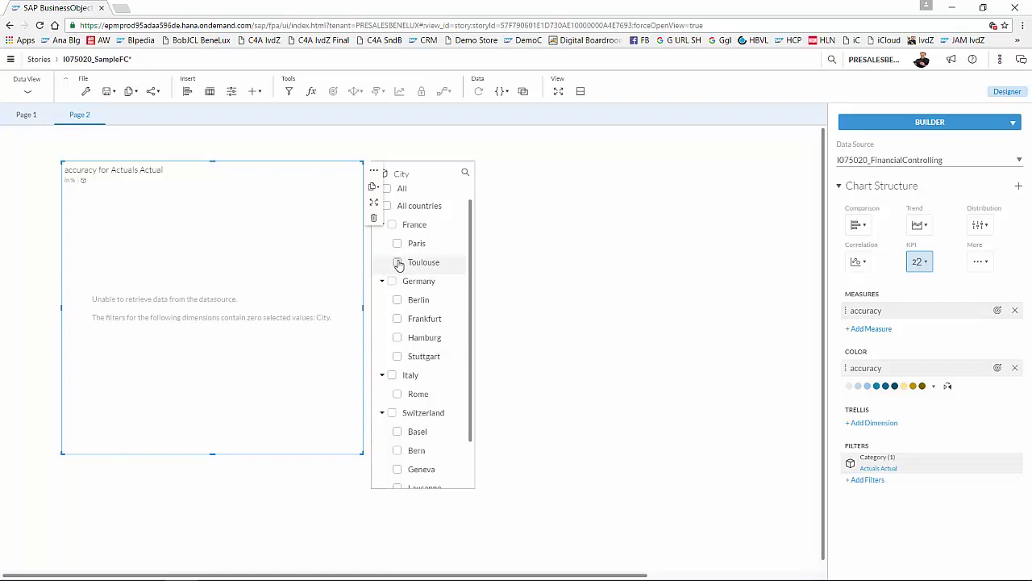
pyautogui.click(398, 263)
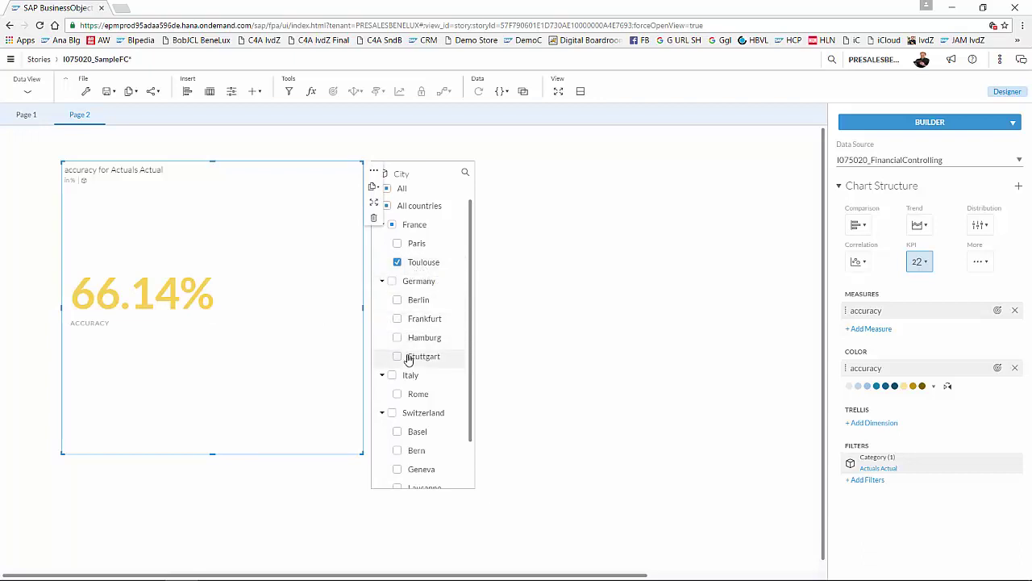
pyautogui.click(397, 262)
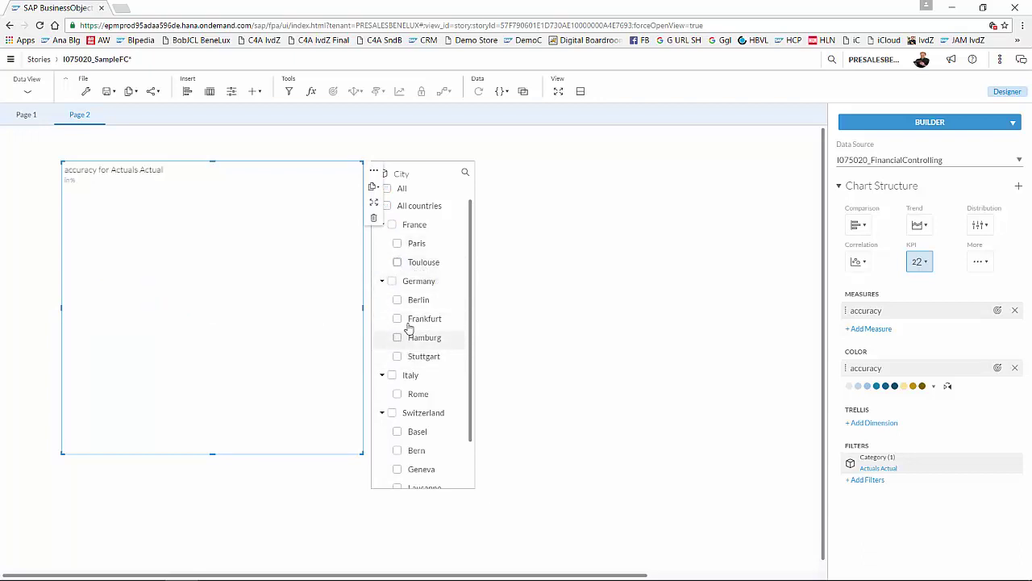
pyautogui.click(397, 451)
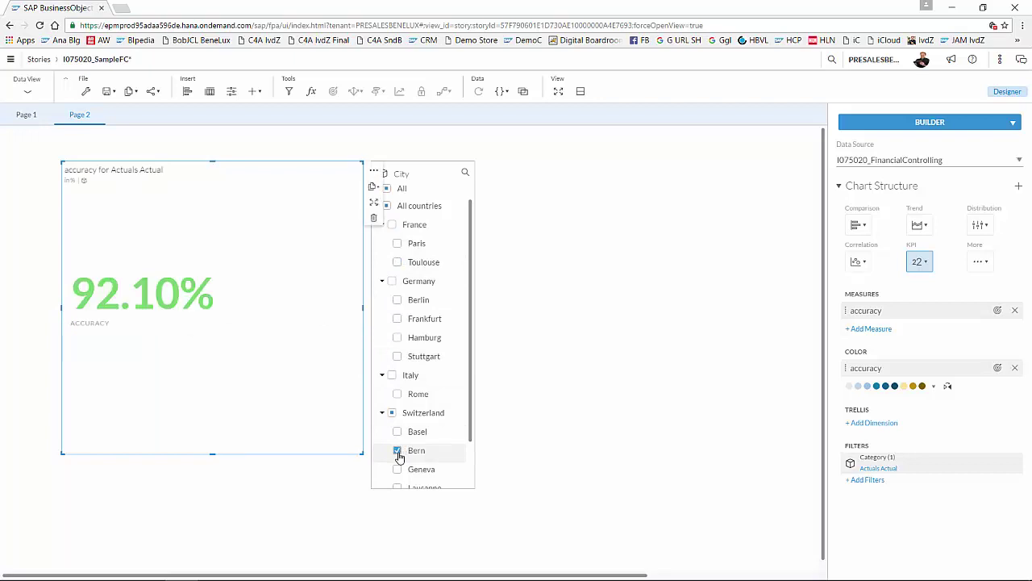
pyautogui.click(396, 243)
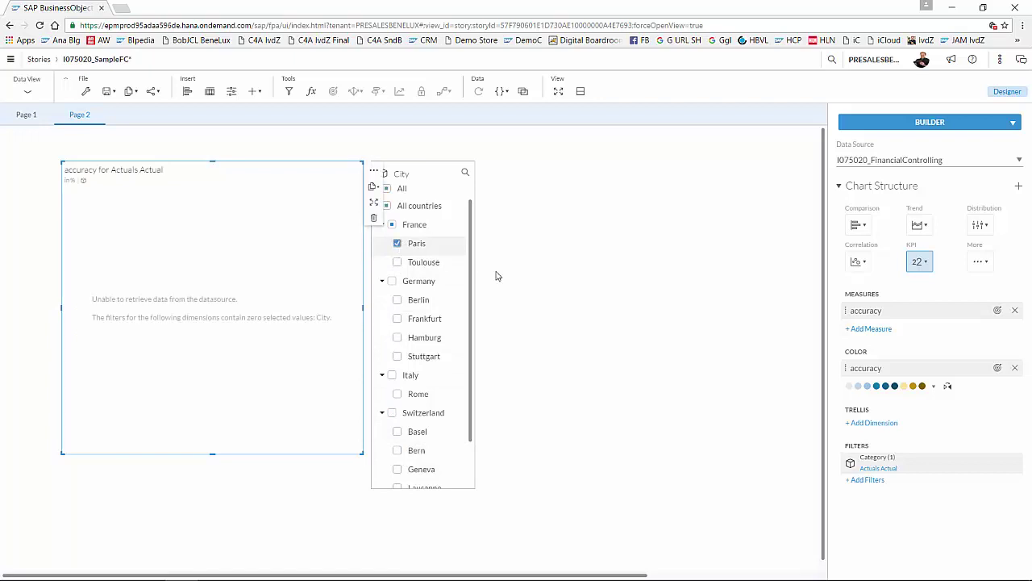